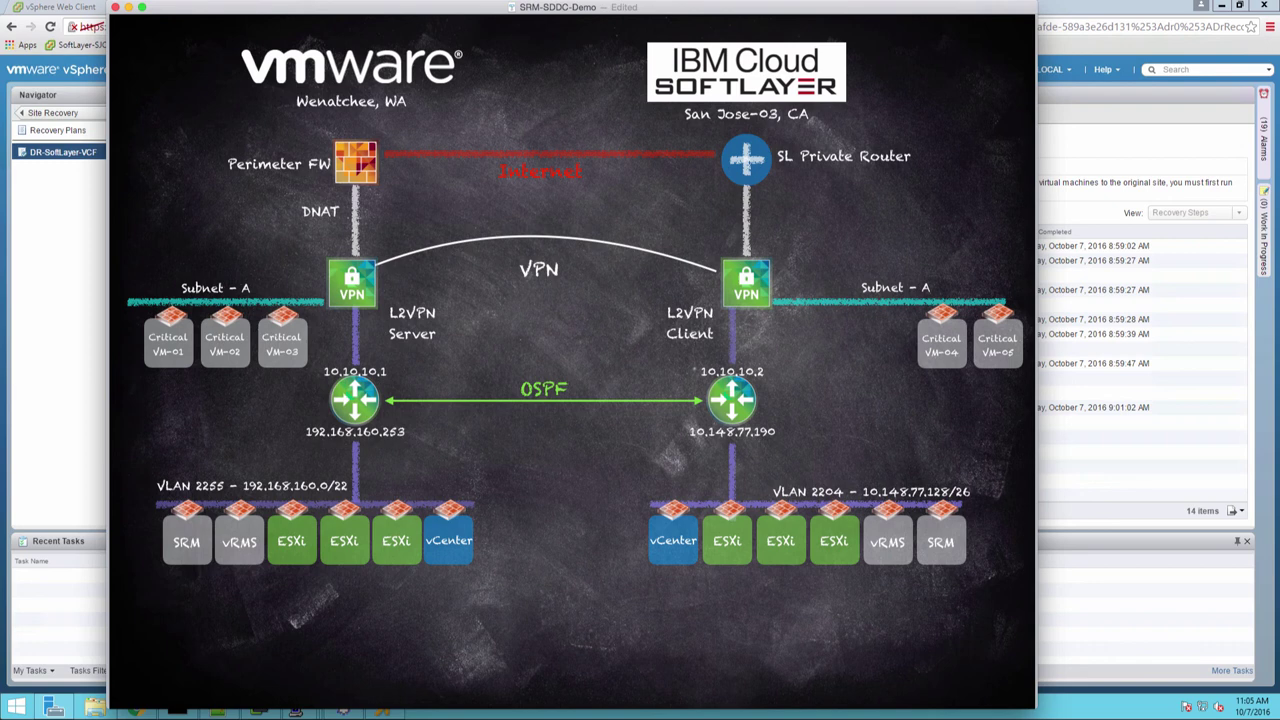
# Move the Critical VM-01 to VM-03 group in the network diagram to SoftLayer's Subnet - A and back to the VMware side.
pyautogui.moveTo(247, 352); pyautogui.dragTo(843, 352)
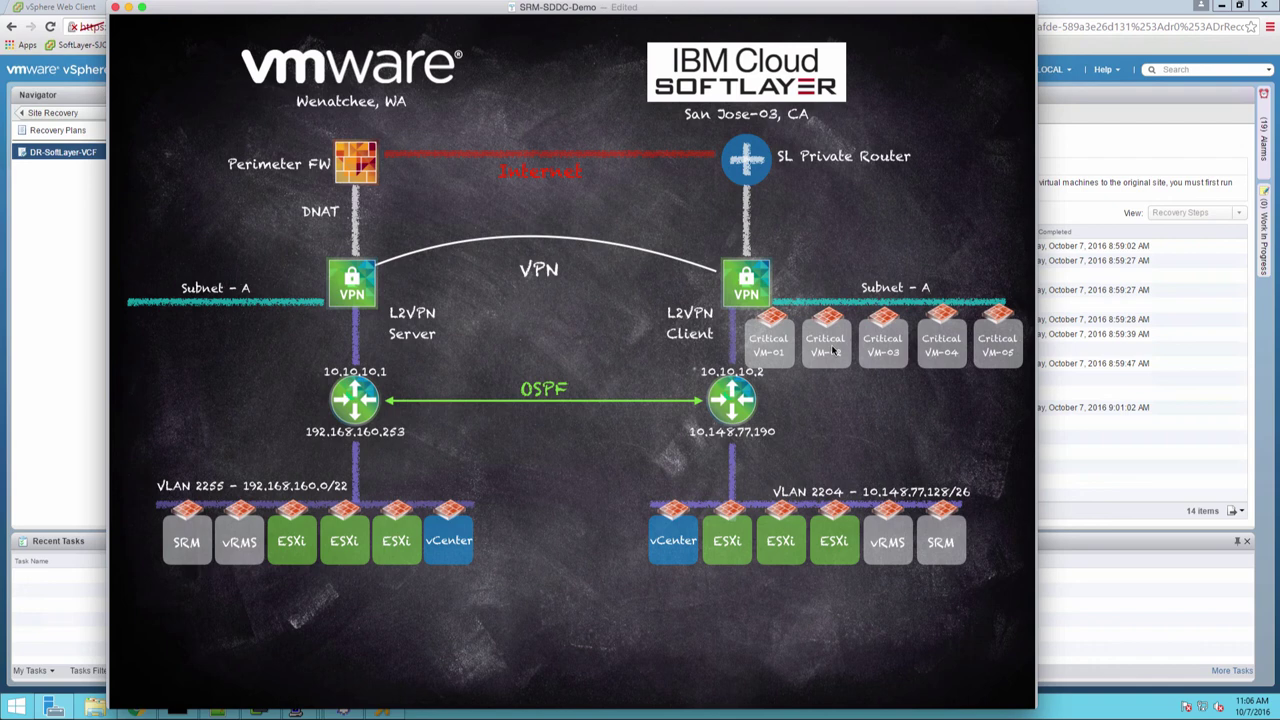
pyautogui.click(832, 347)
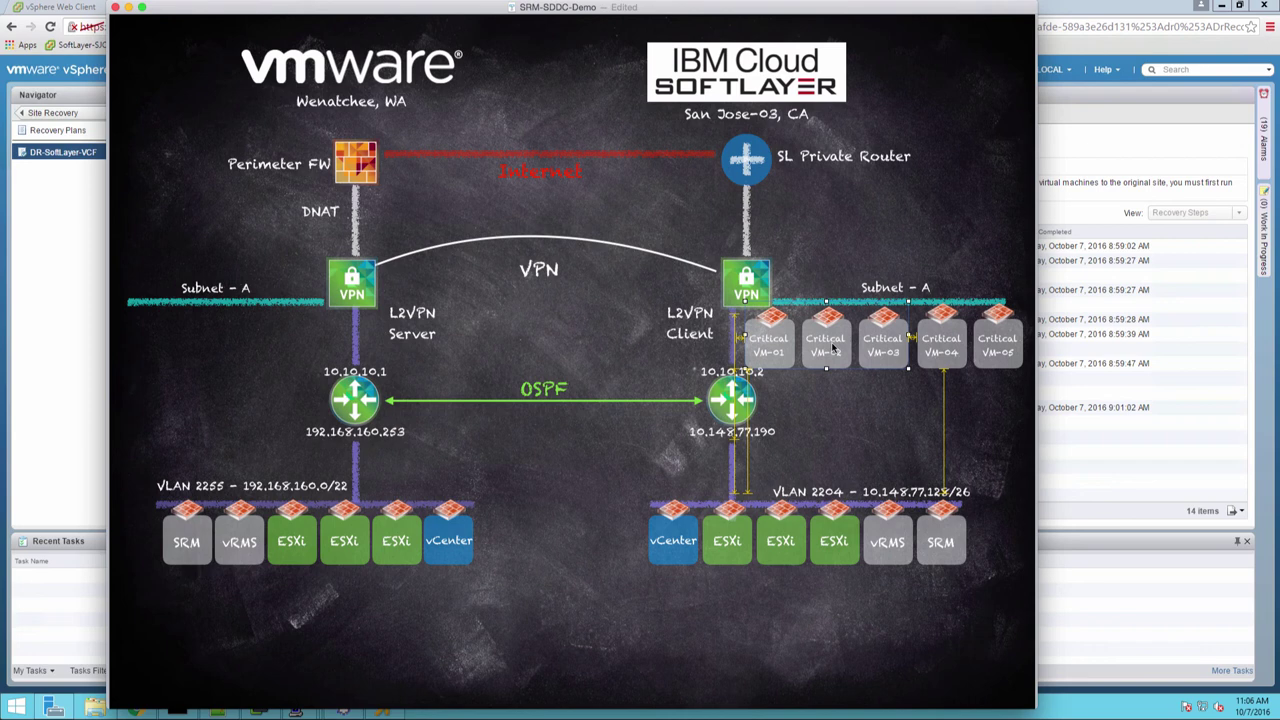
pyautogui.moveTo(832, 347); pyautogui.dragTo(212, 340)
pyautogui.press('Escape')
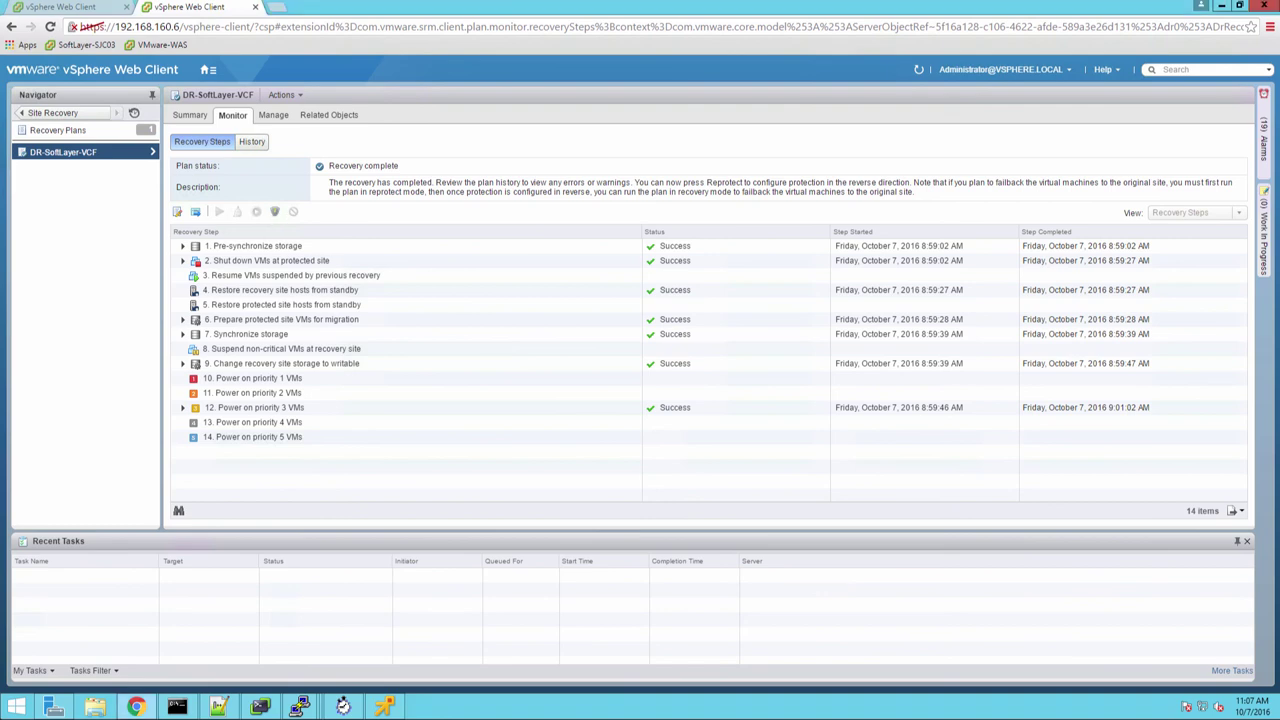
# Run Reprotect on the DR-SoftLayer-VCF recovery plan, acknowledging that the operation cannot be undone.
pyautogui.click(277, 213)
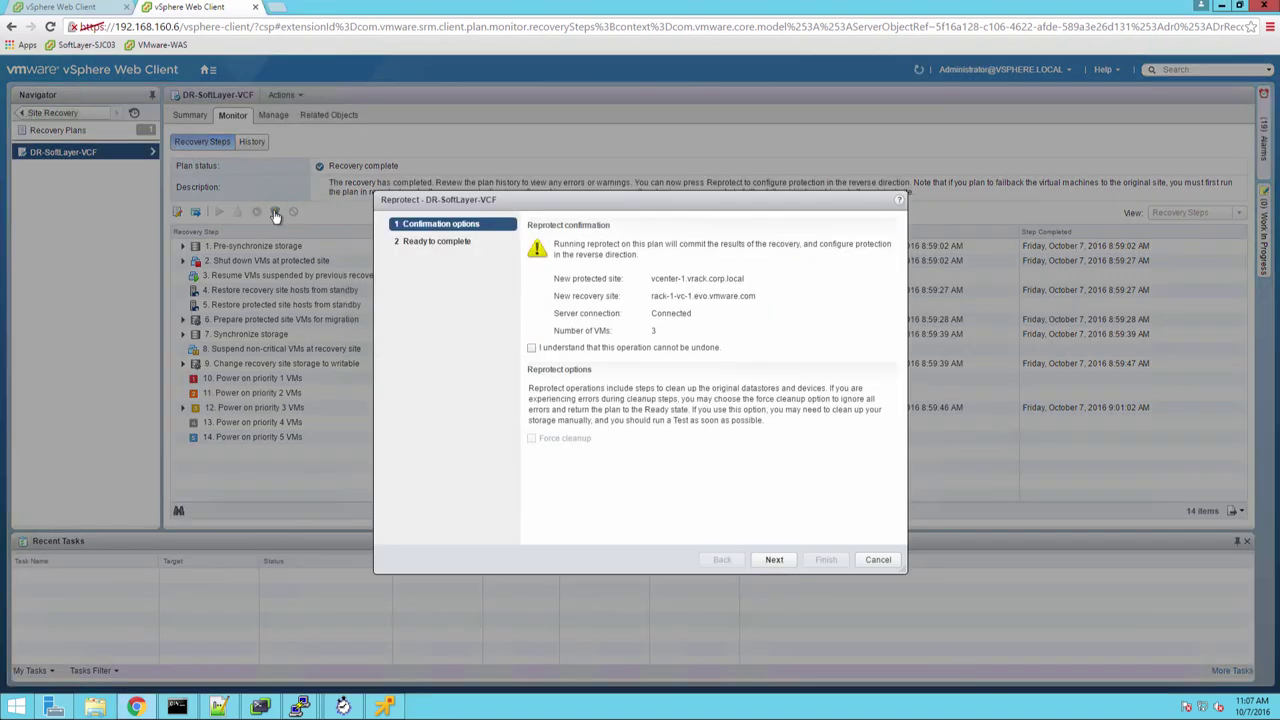
pyautogui.click(531, 347)
pyautogui.click(775, 560)
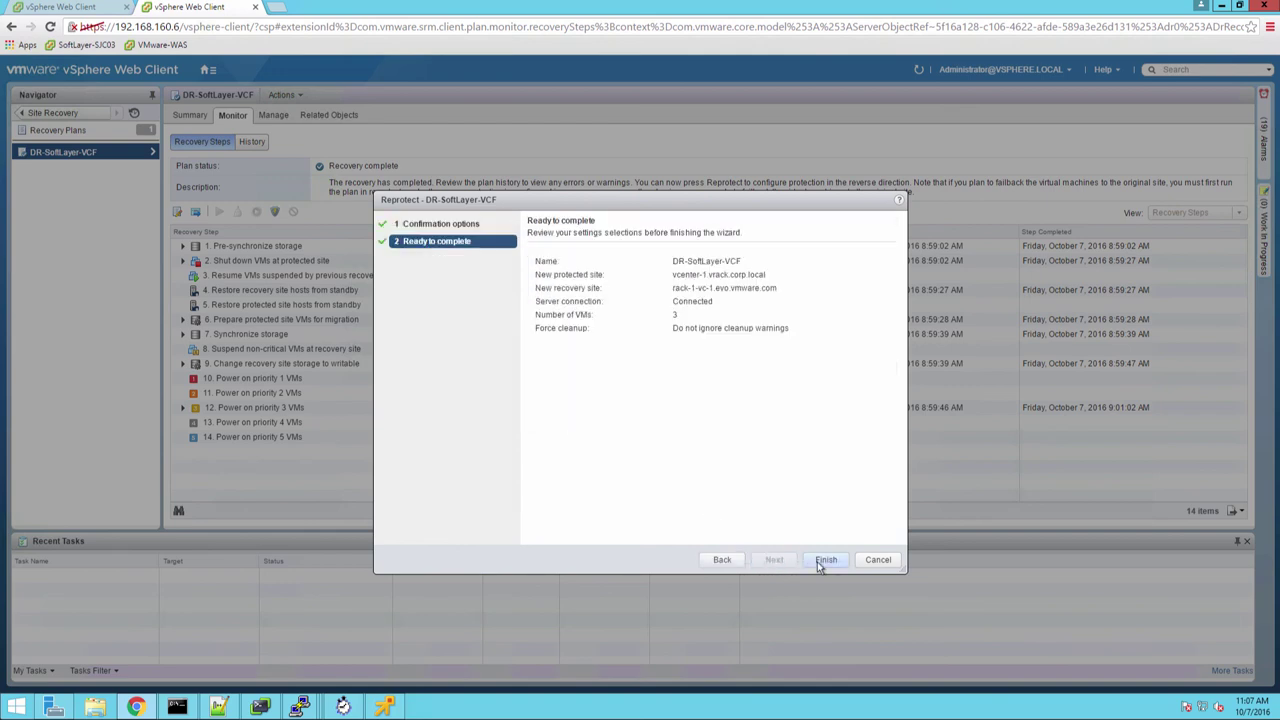
pyautogui.click(825, 560)
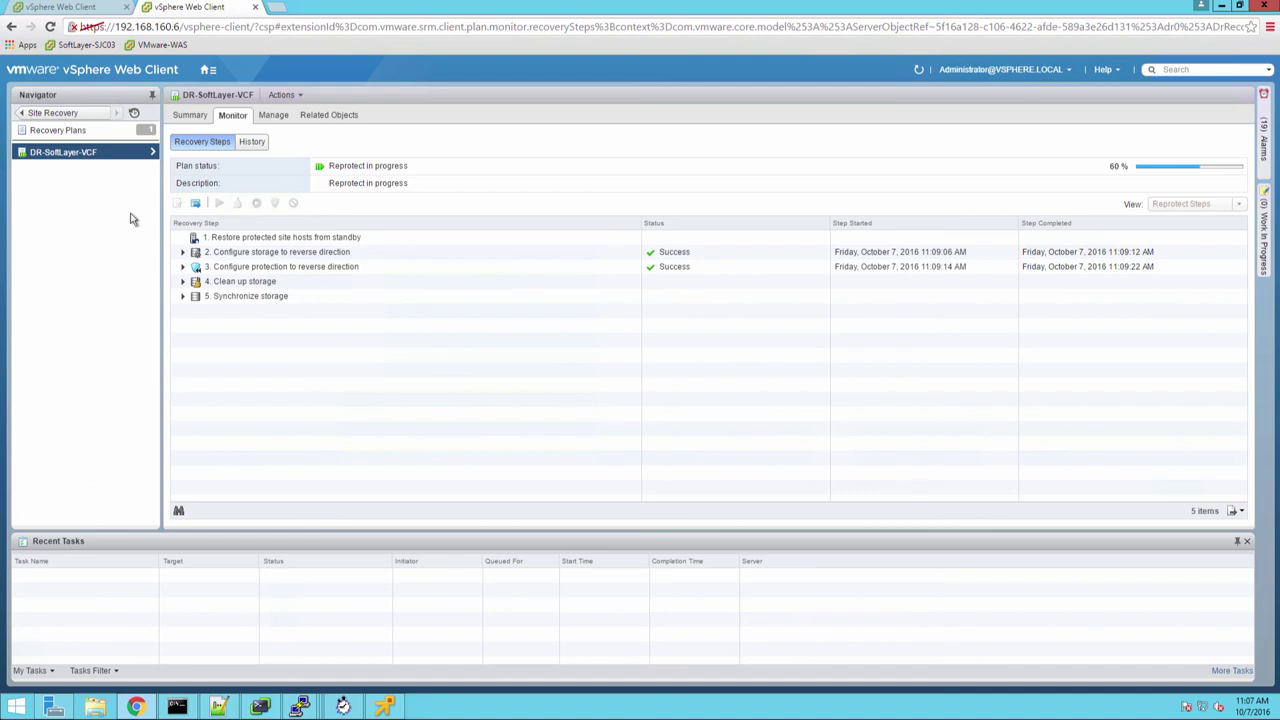
# Check the incoming vSphere Replication status of Critical-VM-03 on rack-1-vc-1.evo.vmware.com.
pyautogui.click(205, 70)
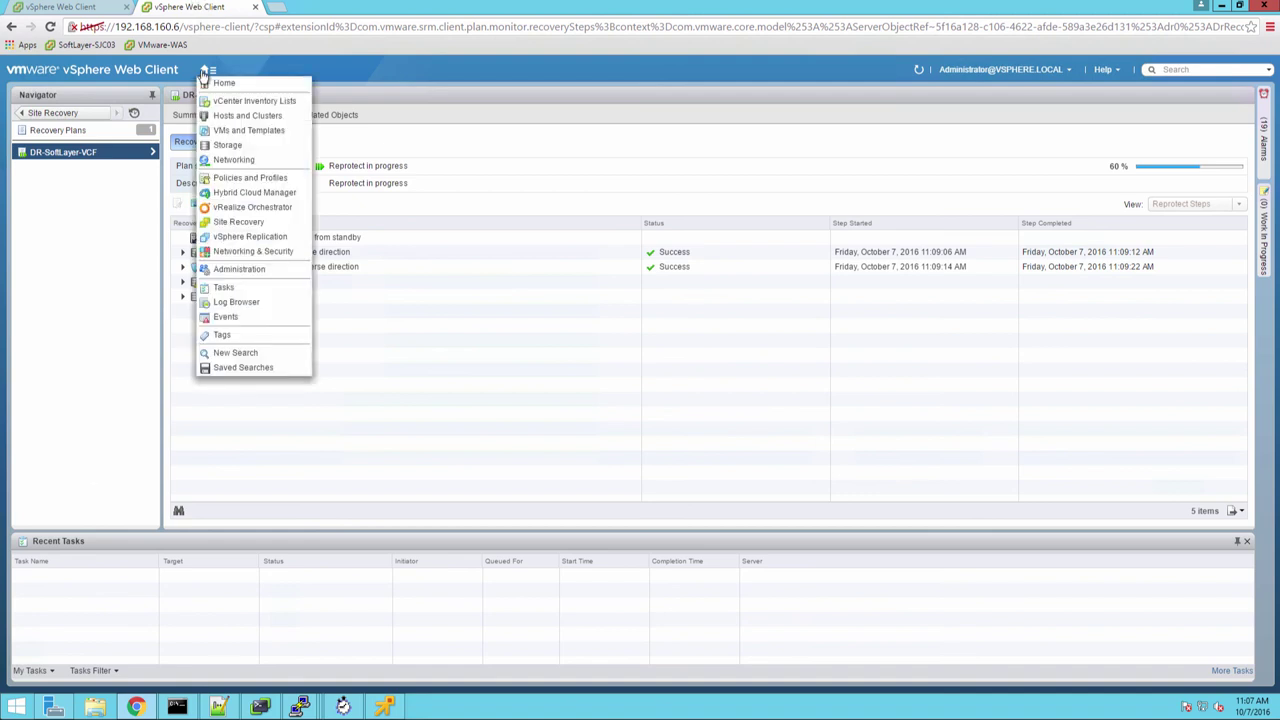
pyautogui.click(235, 237)
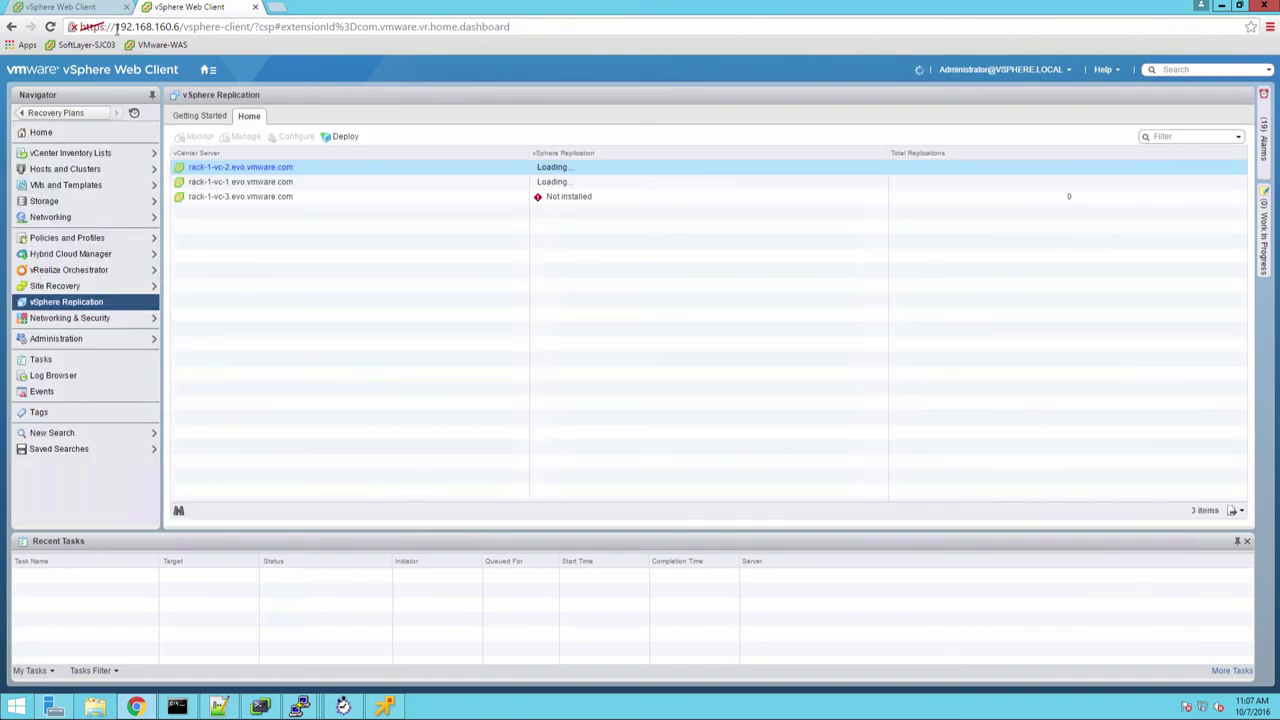
pyautogui.click(243, 182)
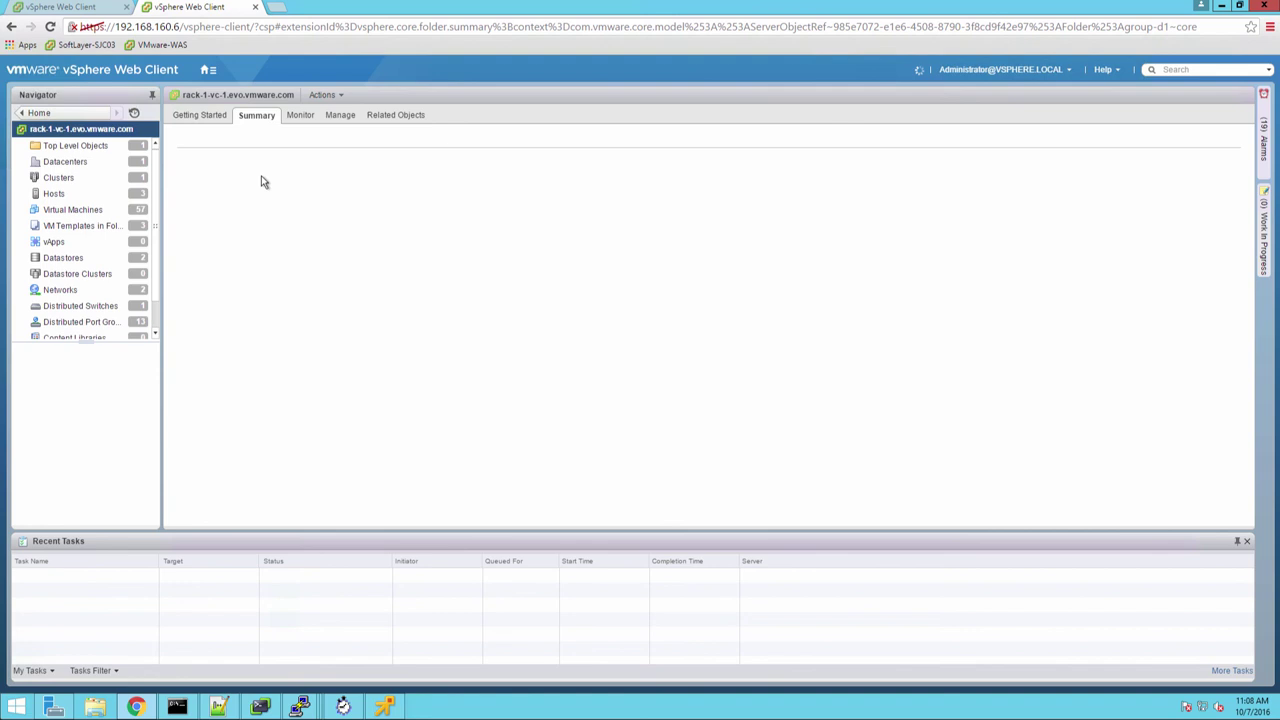
pyautogui.click(302, 115)
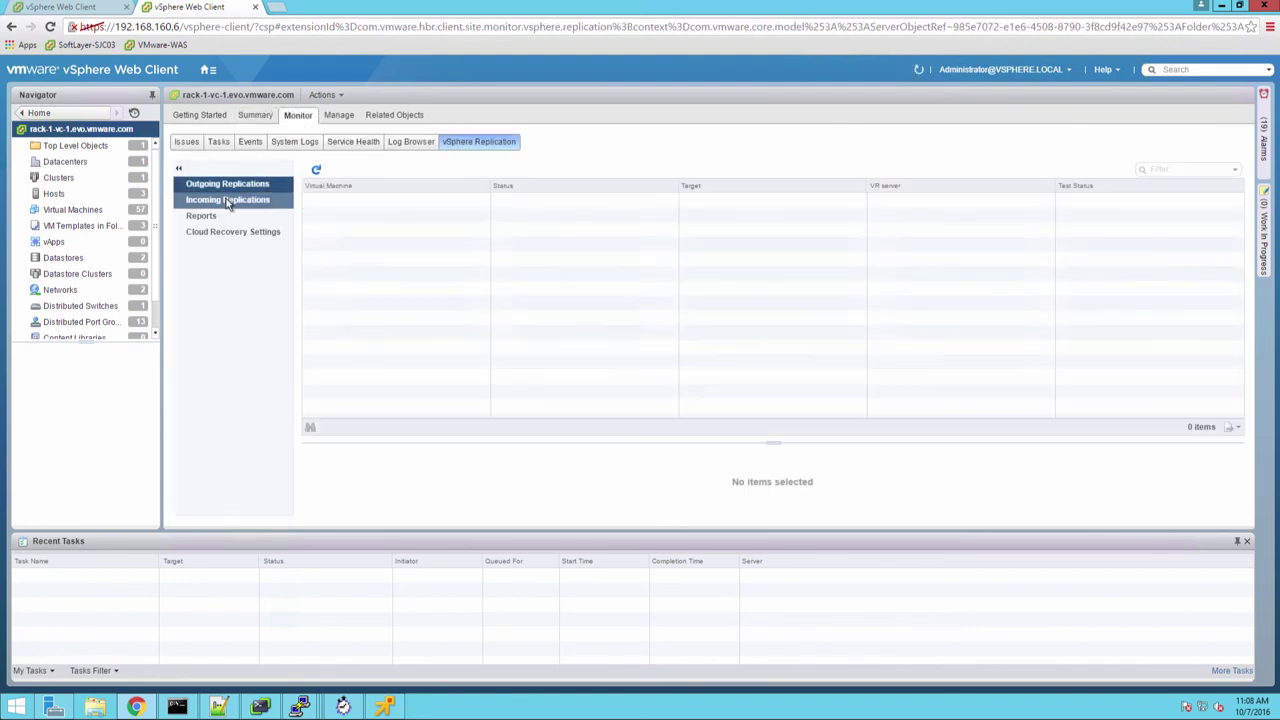
pyautogui.click(228, 201)
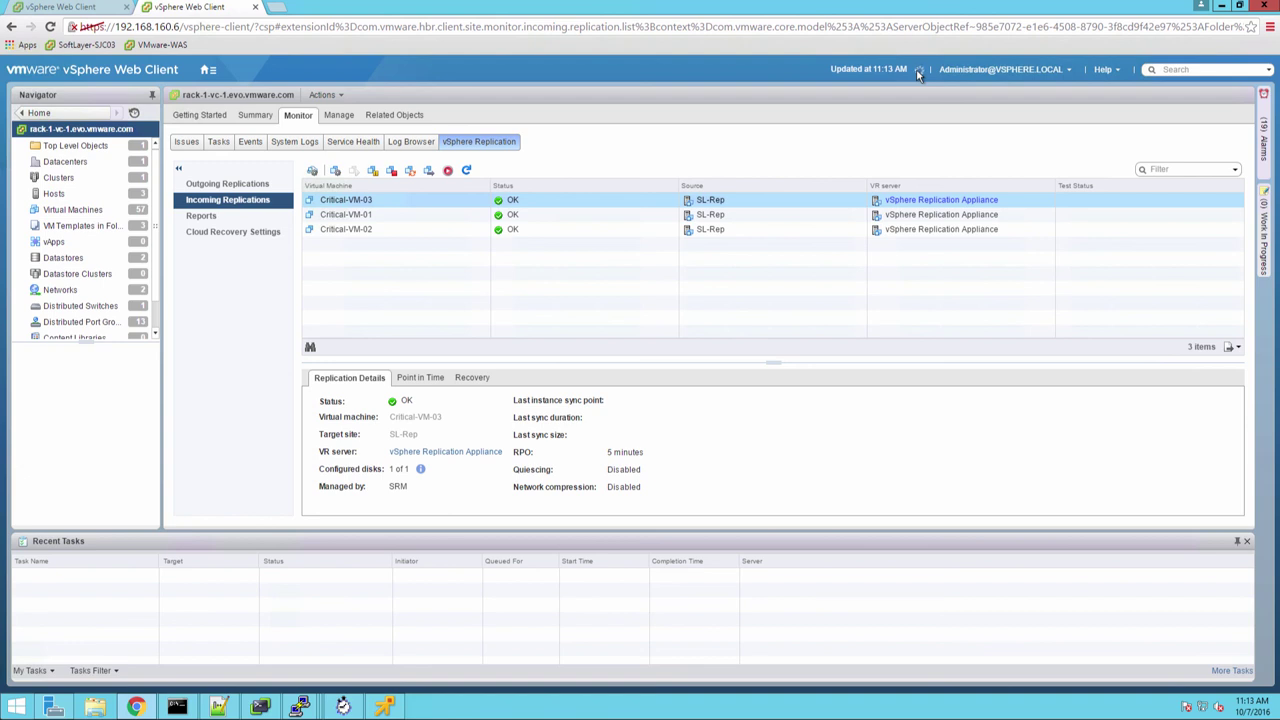
pyautogui.click(566, 206)
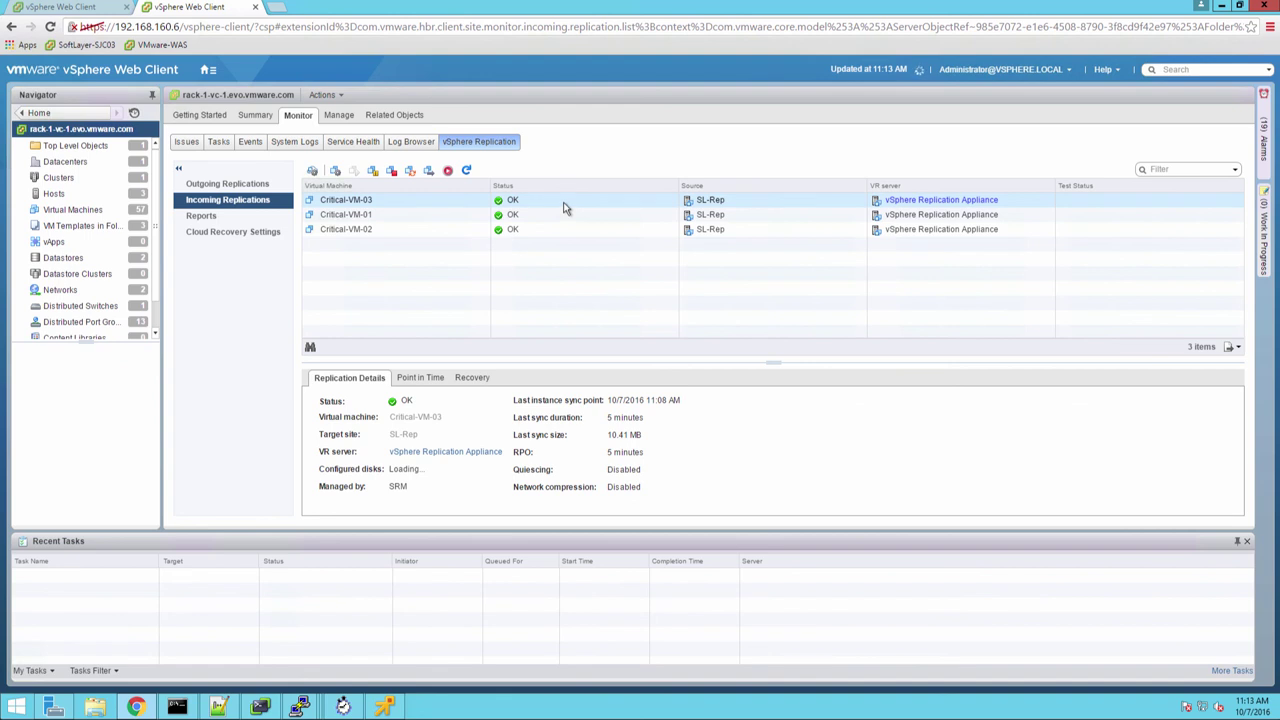
# Open the DR-SoftLayer-VCF plan in Site Recovery and expand its priority 3 VM power-on step.
pyautogui.click(208, 69)
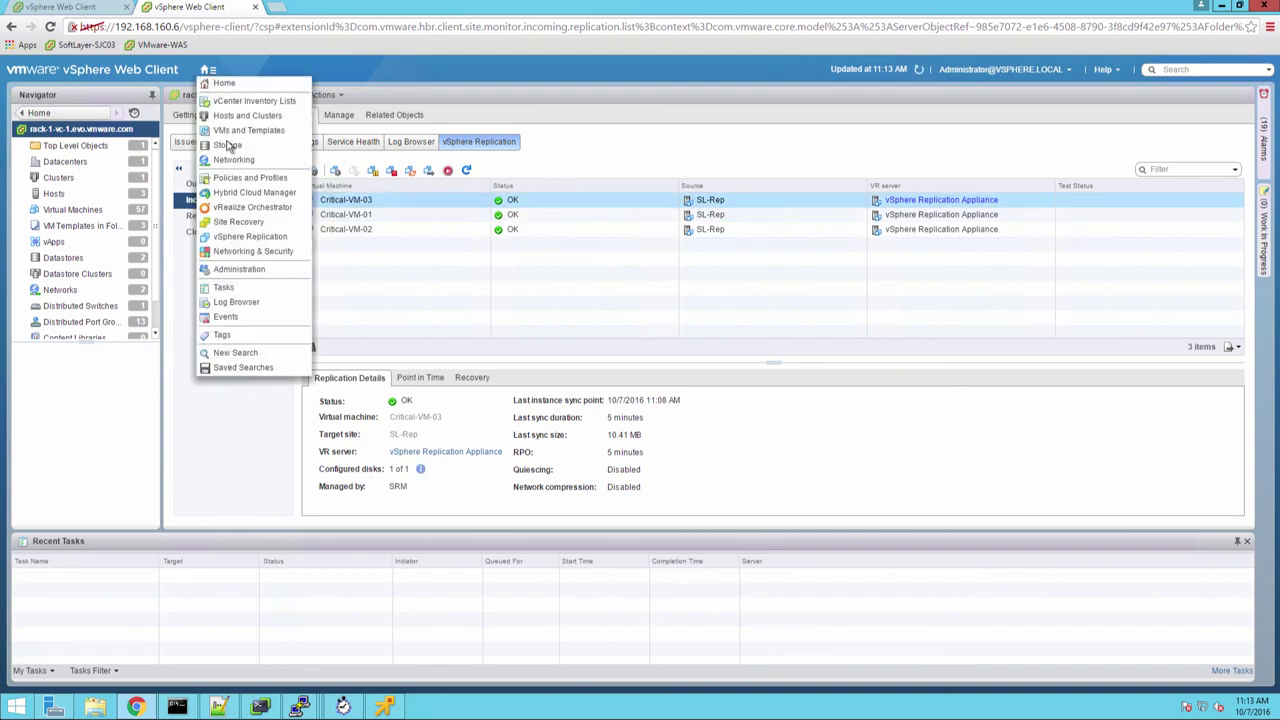
pyautogui.click(236, 222)
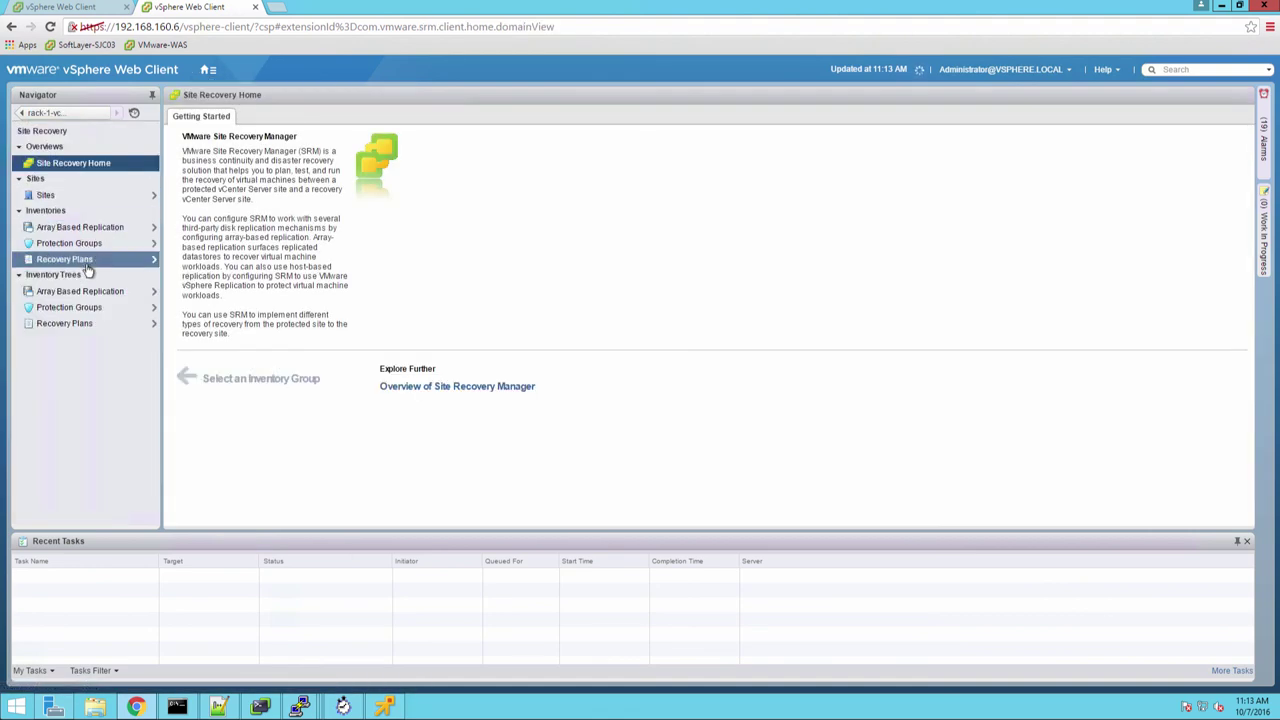
pyautogui.click(87, 262)
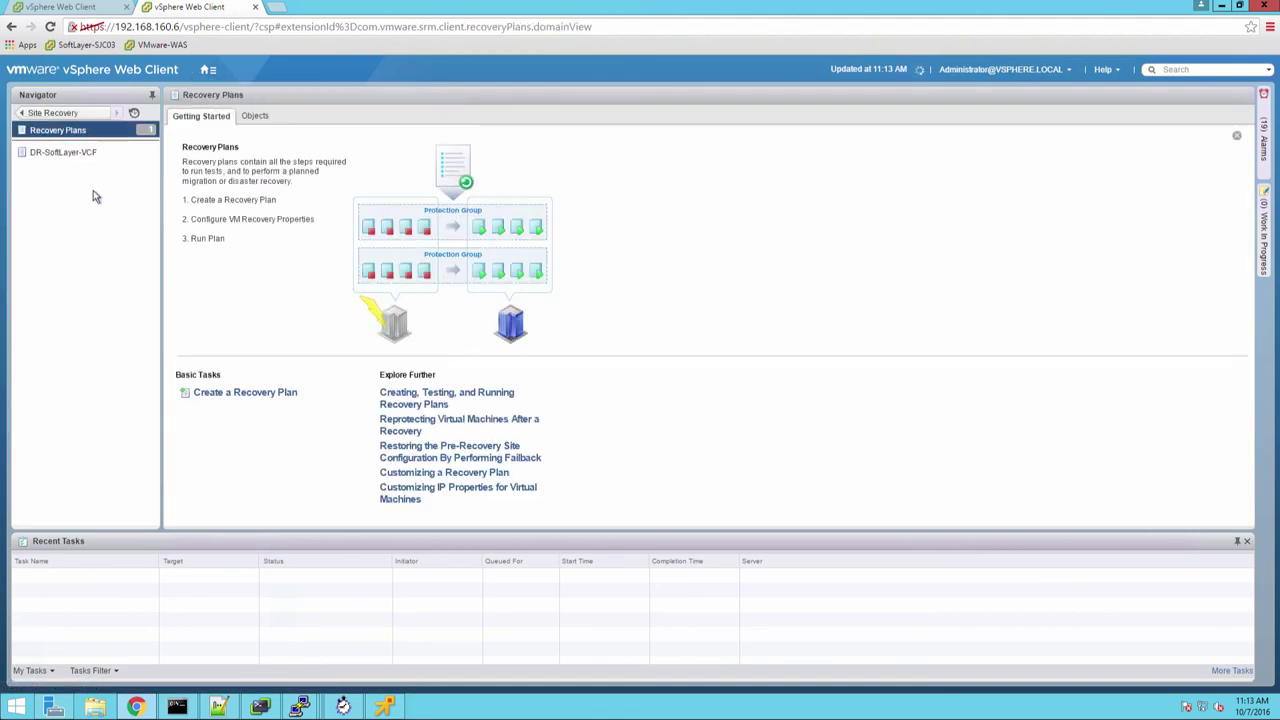
pyautogui.click(101, 156)
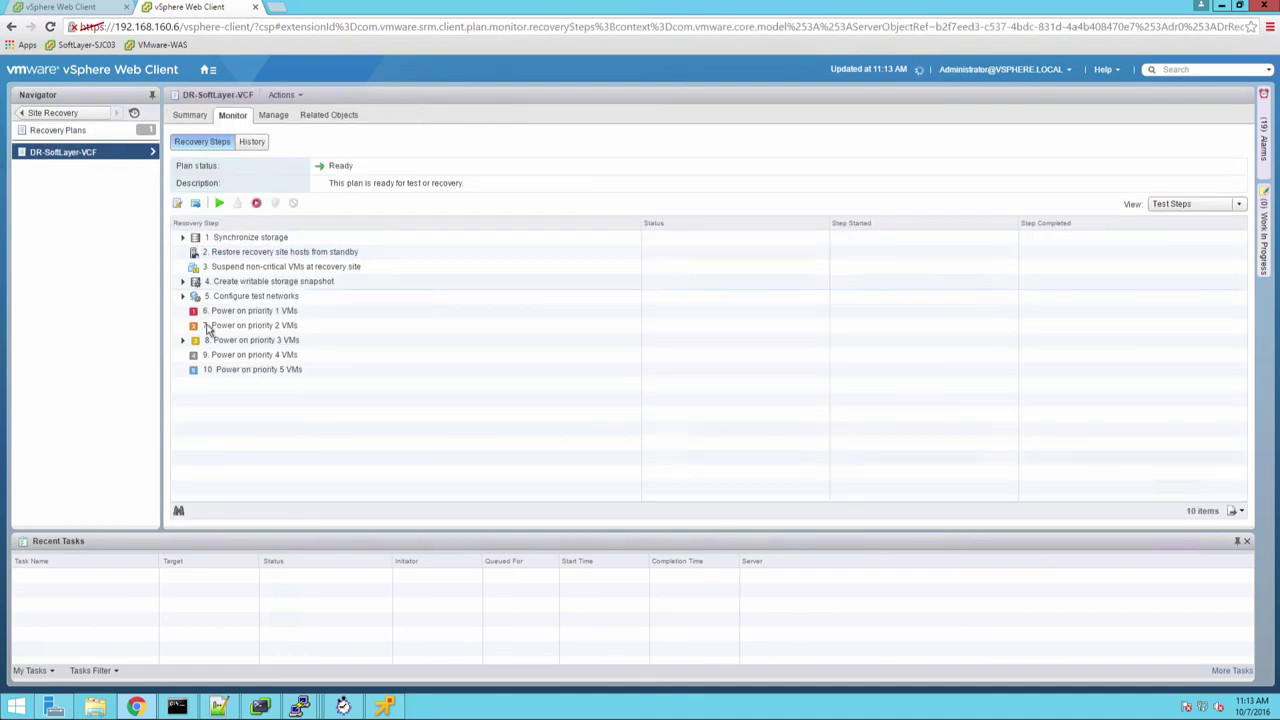
pyautogui.click(182, 342)
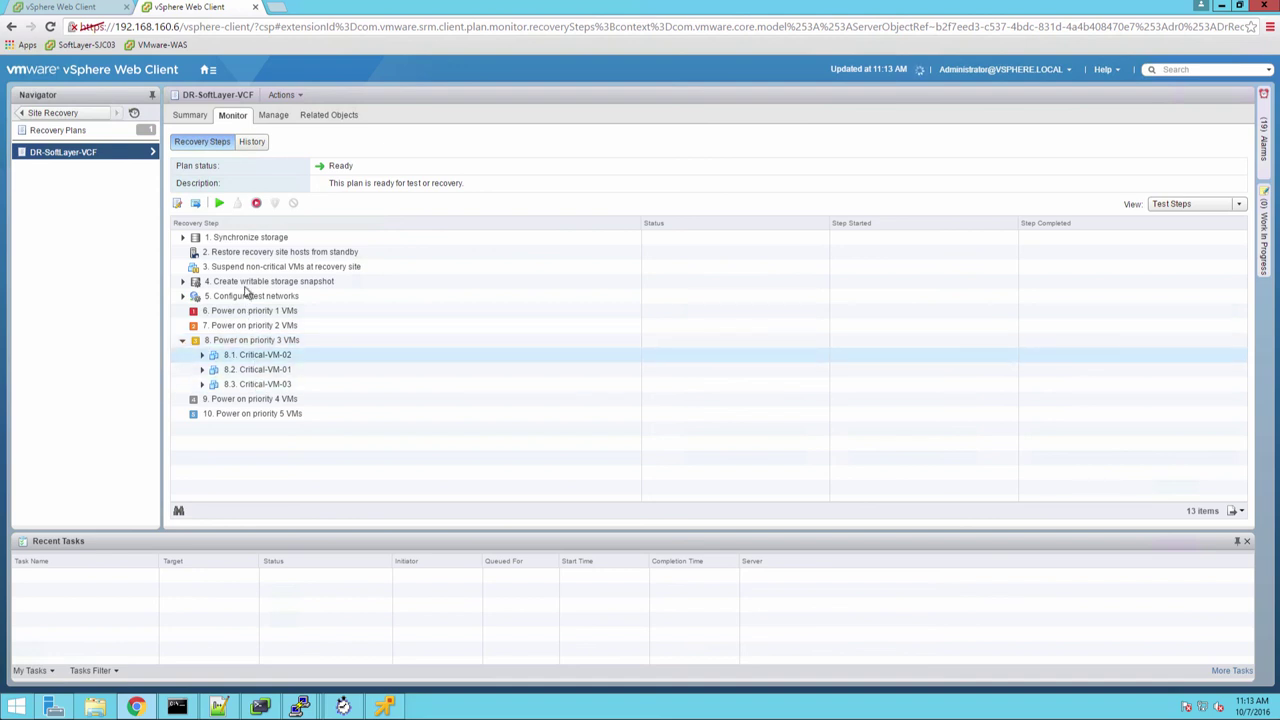
# Run the DR-SoftLayer-VCF plan as a Disaster recovery, acknowledging the permanent changes to the protected and recovery datacenters.
pyautogui.click(256, 205)
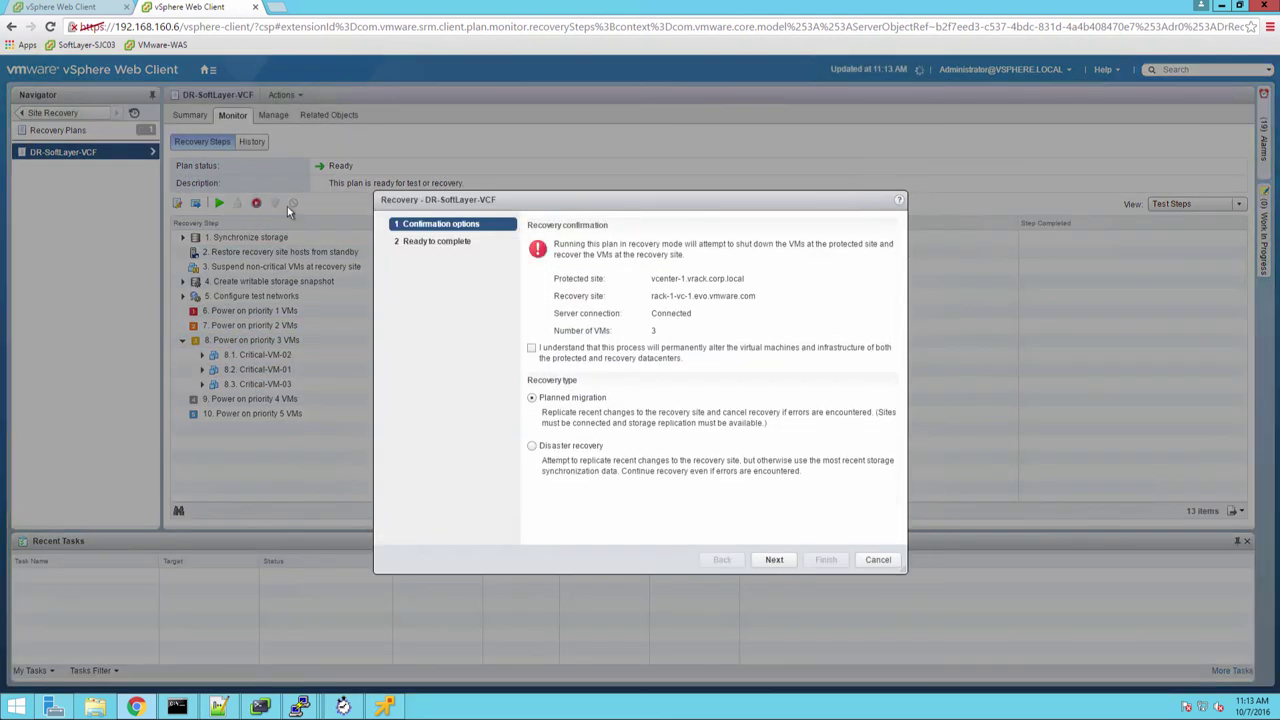
pyautogui.click(533, 350)
pyautogui.click(531, 447)
pyautogui.click(774, 559)
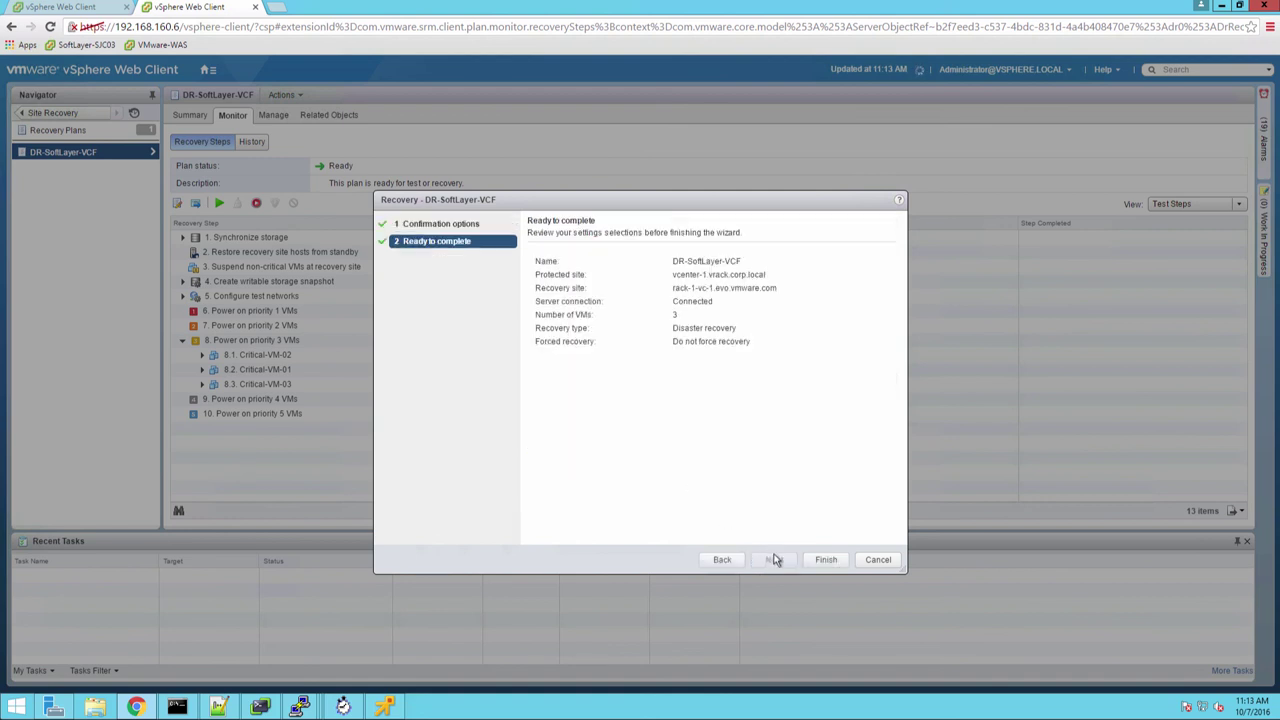
pyautogui.click(826, 560)
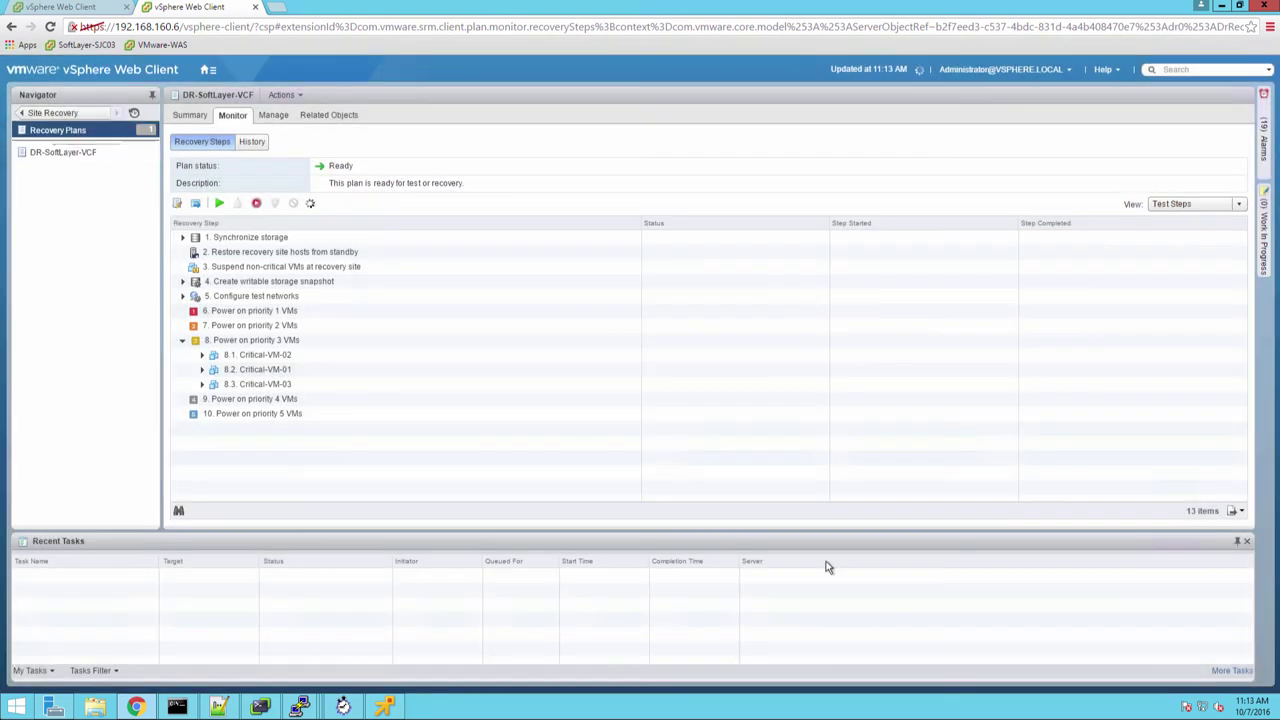
# Log in to the Critical-VM-05 remote console with the account password and start a ping to critical-vm-01.
pyautogui.click(390, 706)
pyautogui.write('********')
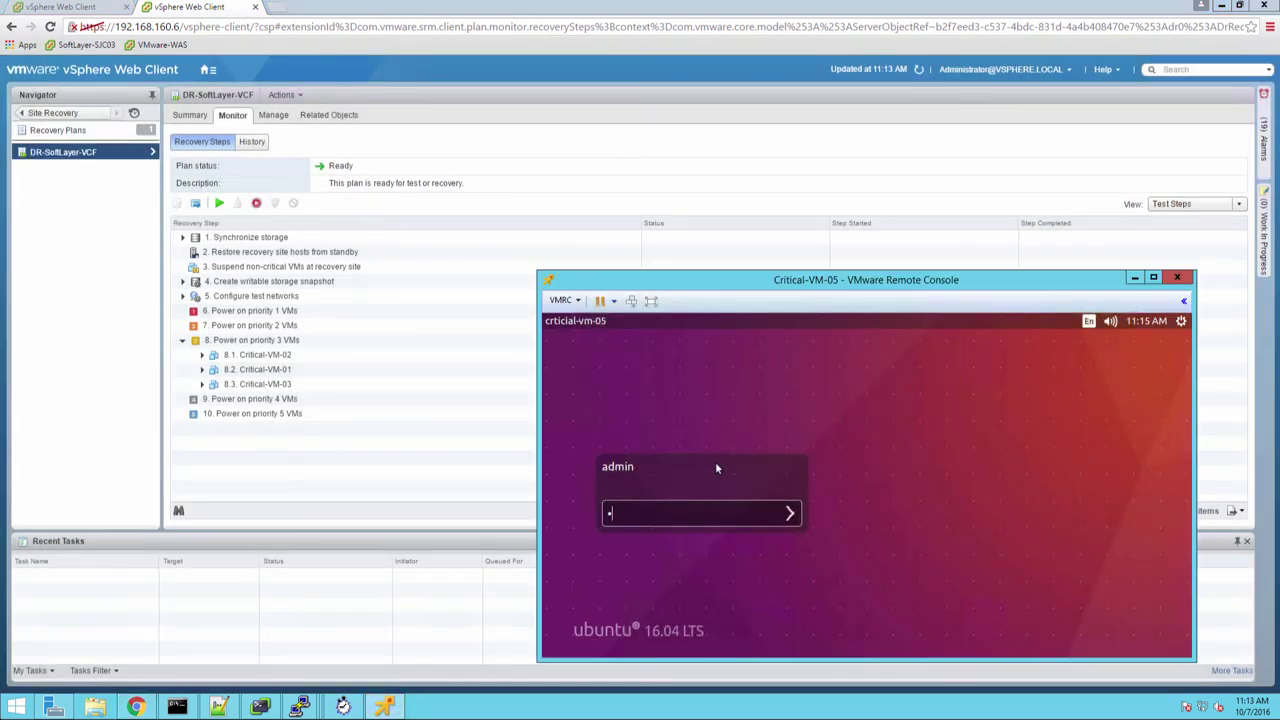
pyautogui.press('Return')
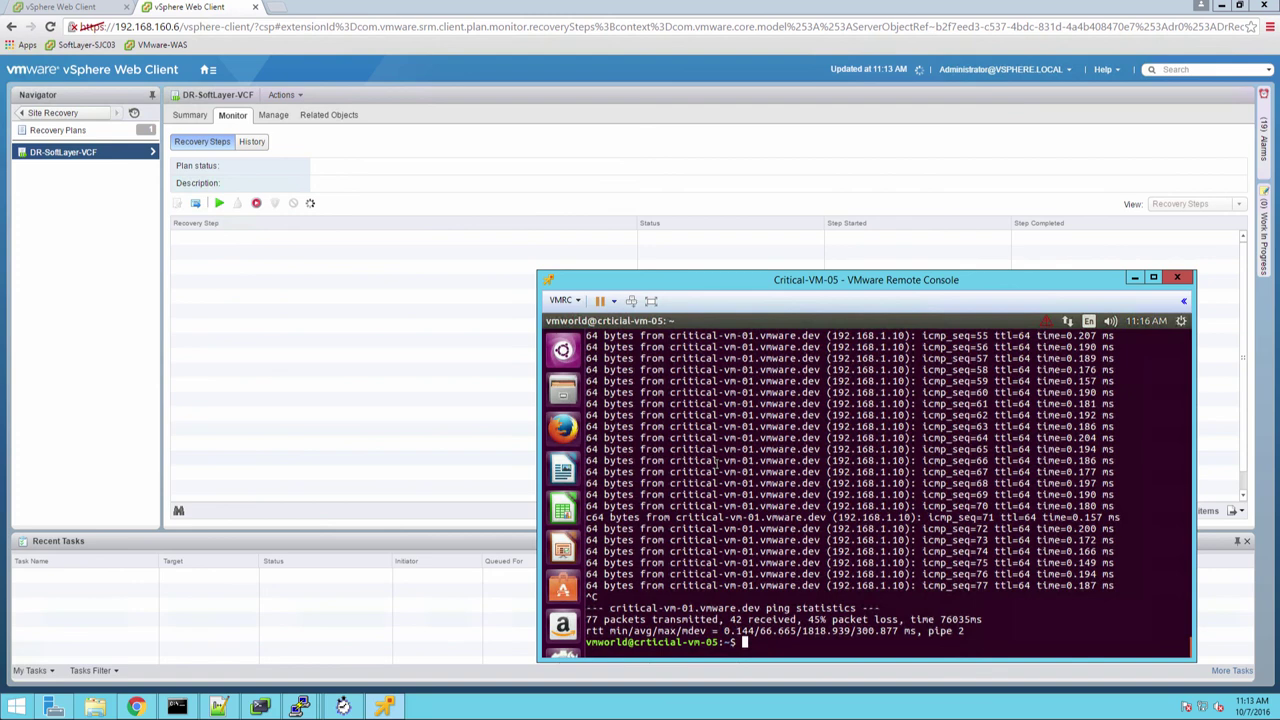
pyautogui.write('ping critical-vm-01')
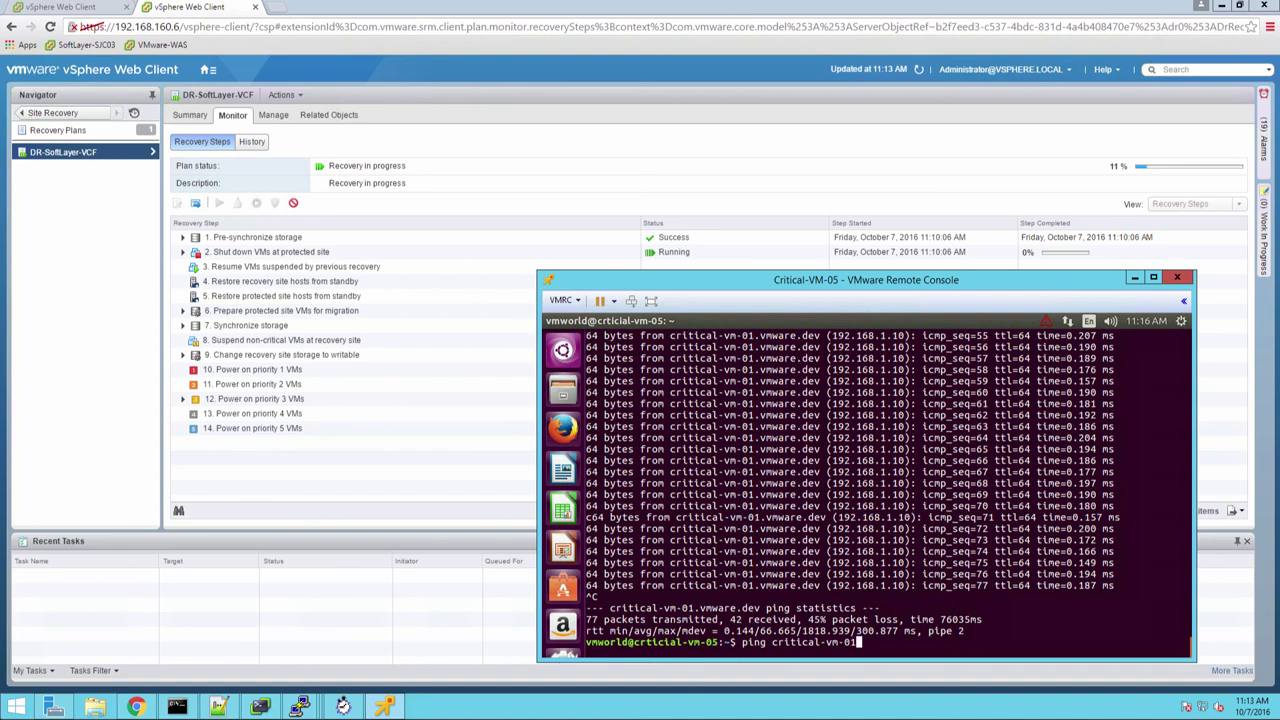
pyautogui.press('Return')
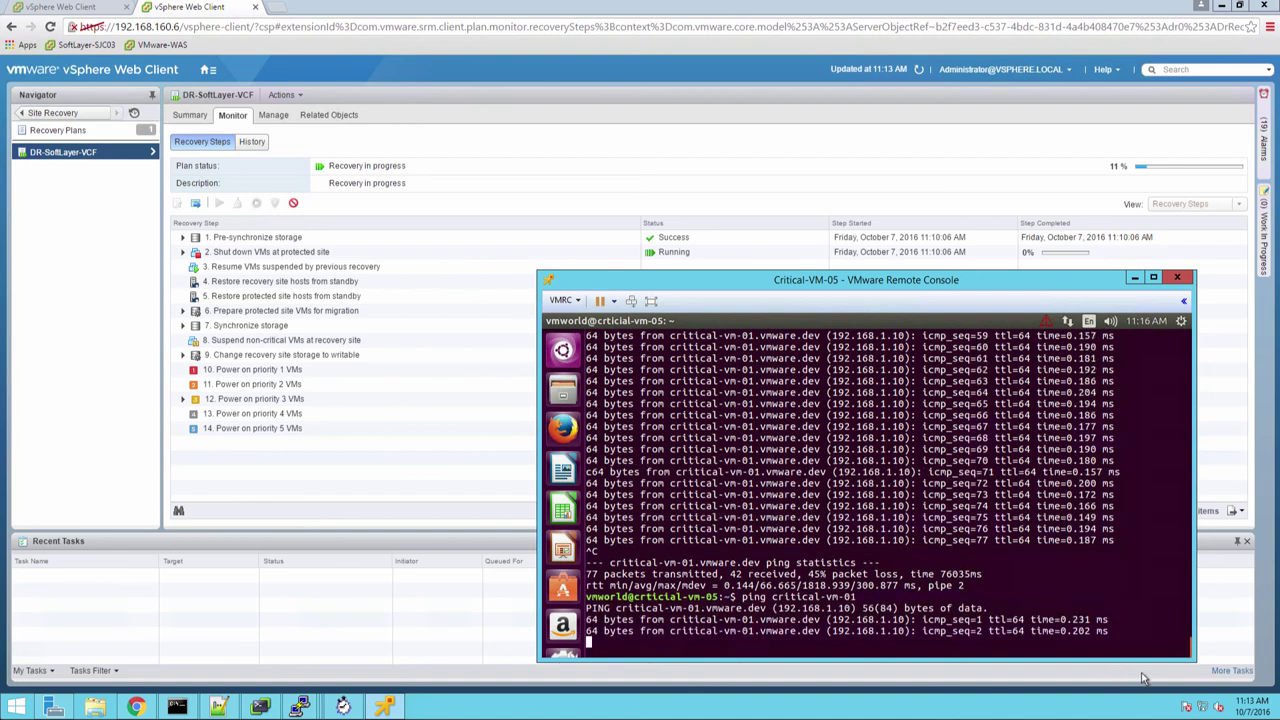
# Open the stopwatch and time how long critical-vm-01 stops answering the ping, stopping the timer once replies resume.
pyautogui.click(343, 706)
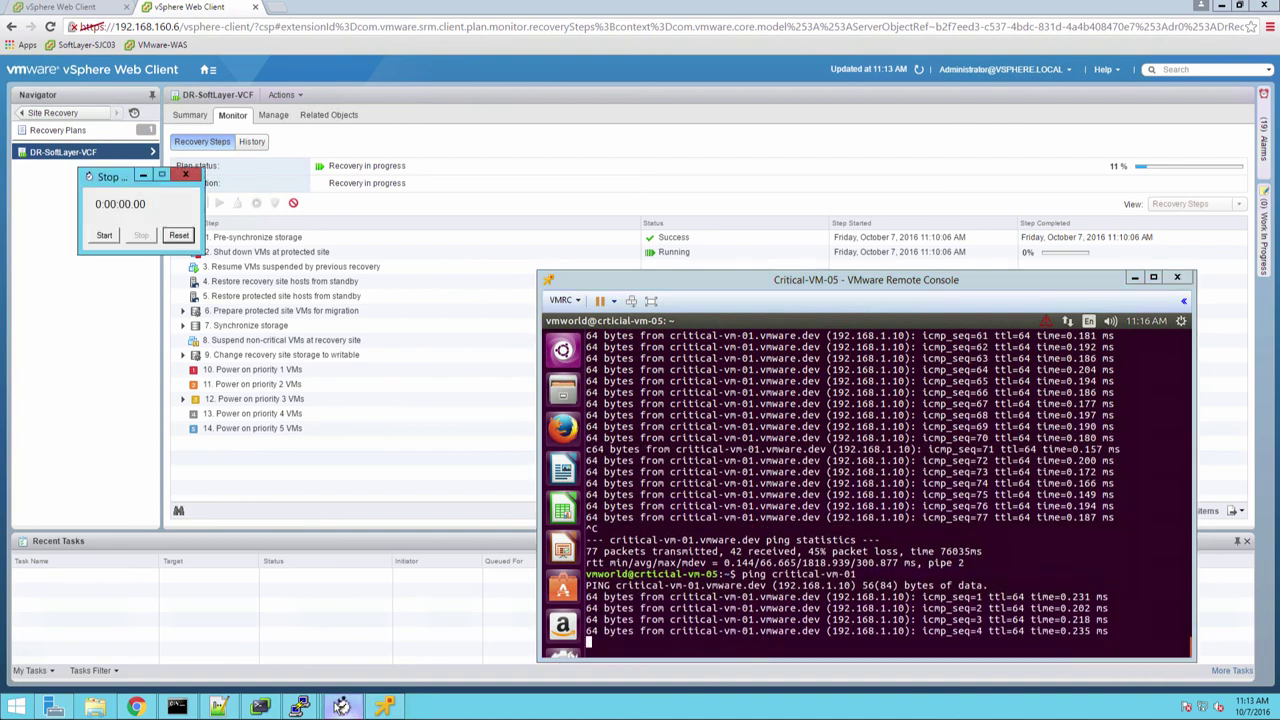
pyautogui.click(325, 430)
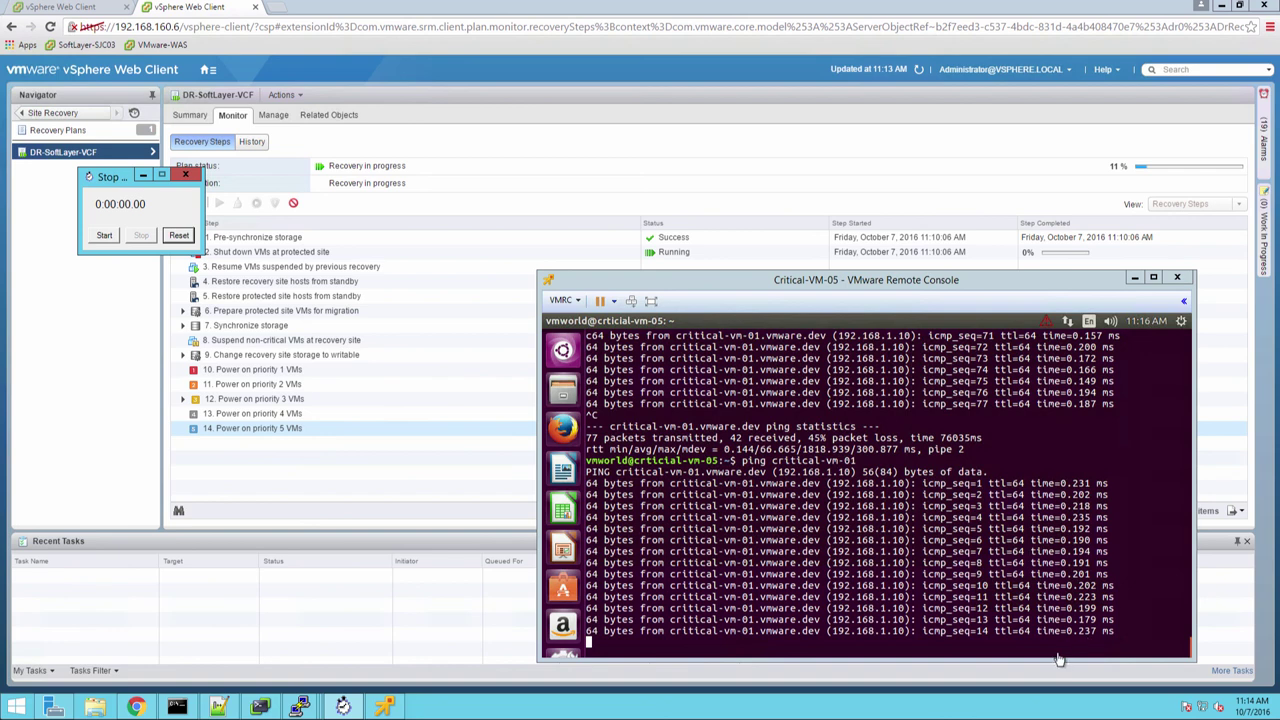
pyautogui.click(104, 235)
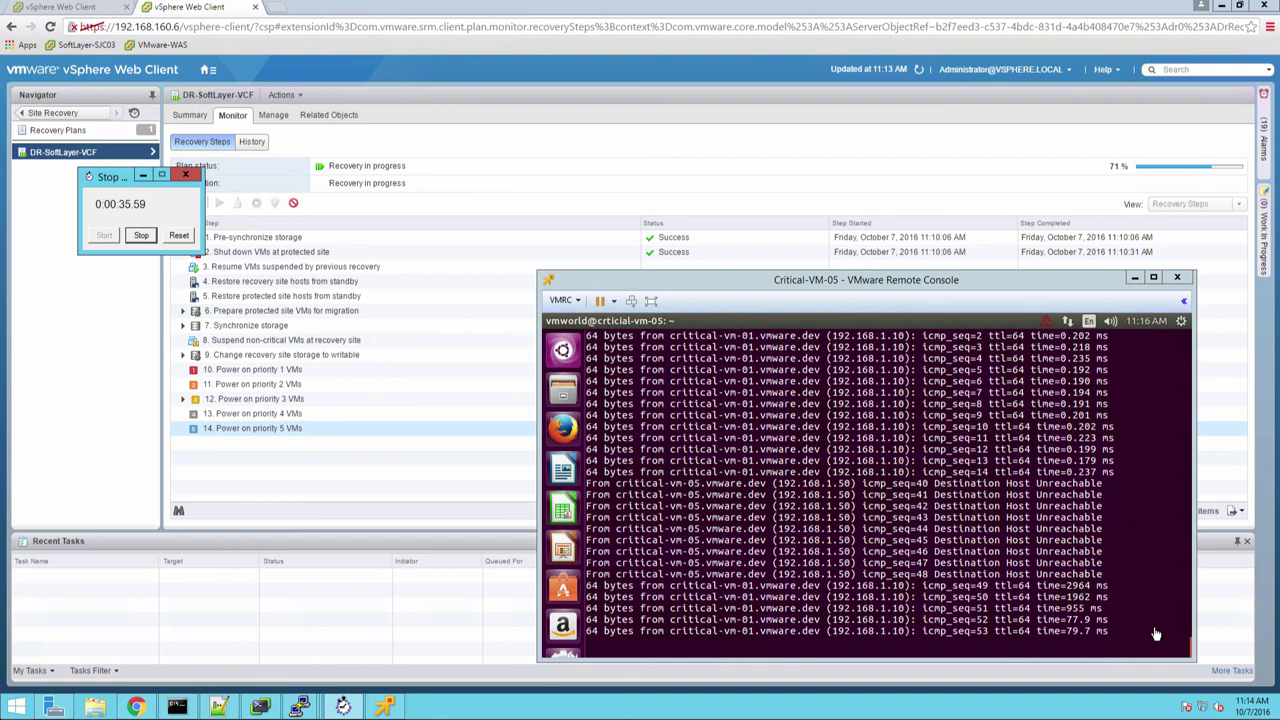
pyautogui.click(141, 235)
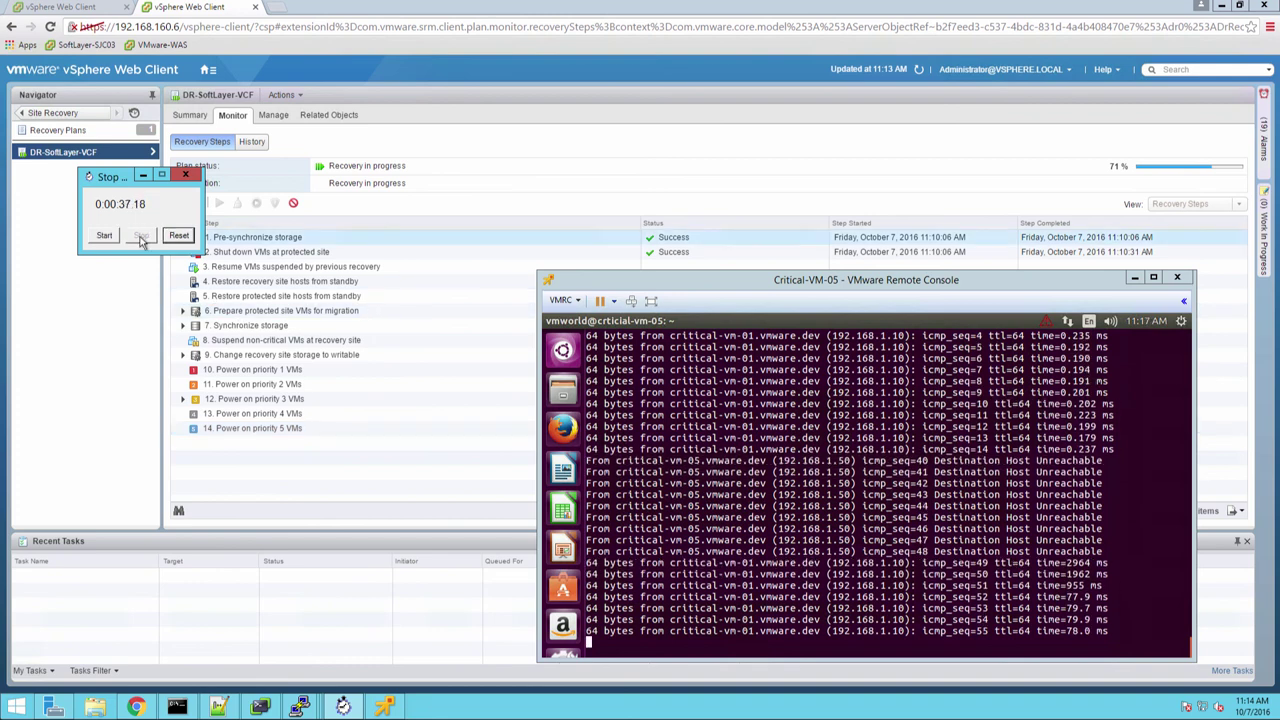